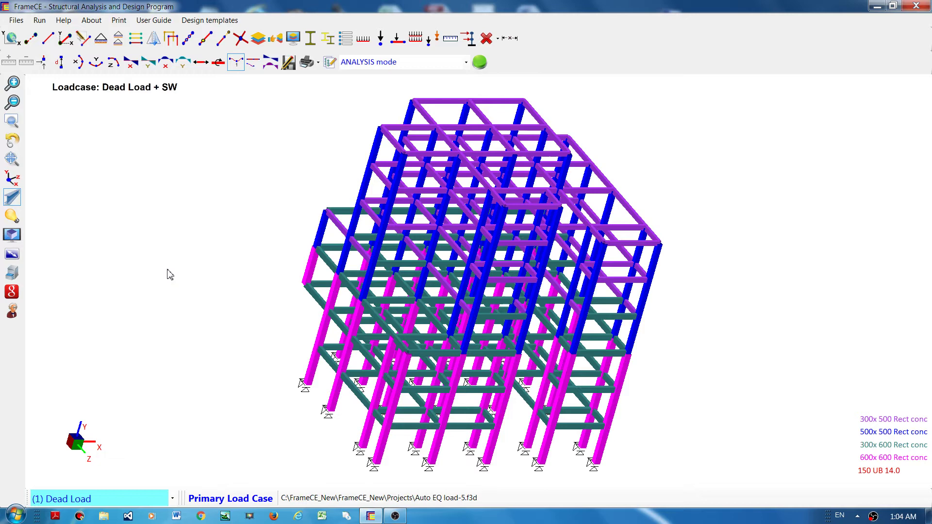
# - Name the earthquake load case 'Seismic load 1' with Dead Load 1.0 and Live Load 0.20
pyautogui.click(468, 38)
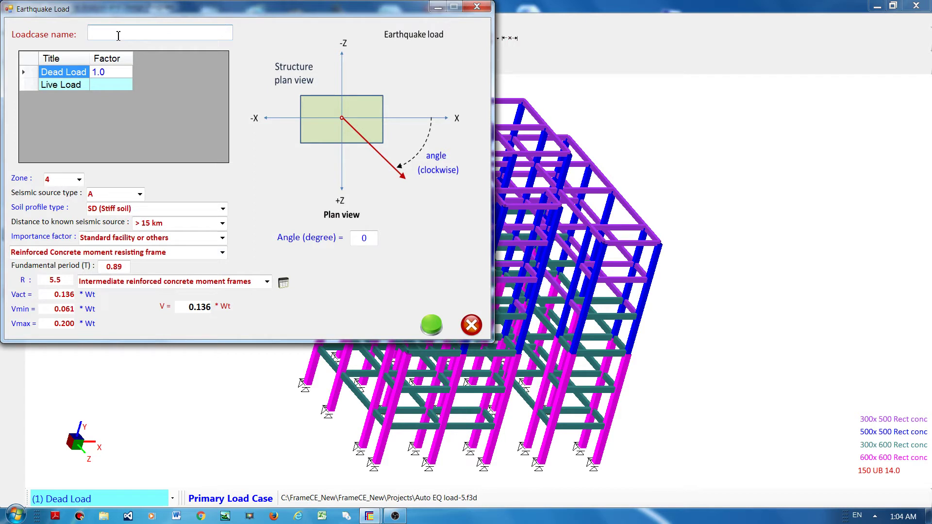
pyautogui.write('Sei')
pyautogui.write('smic ')
pyautogui.write('load')
pyautogui.write(' 1')
pyautogui.click(106, 85)
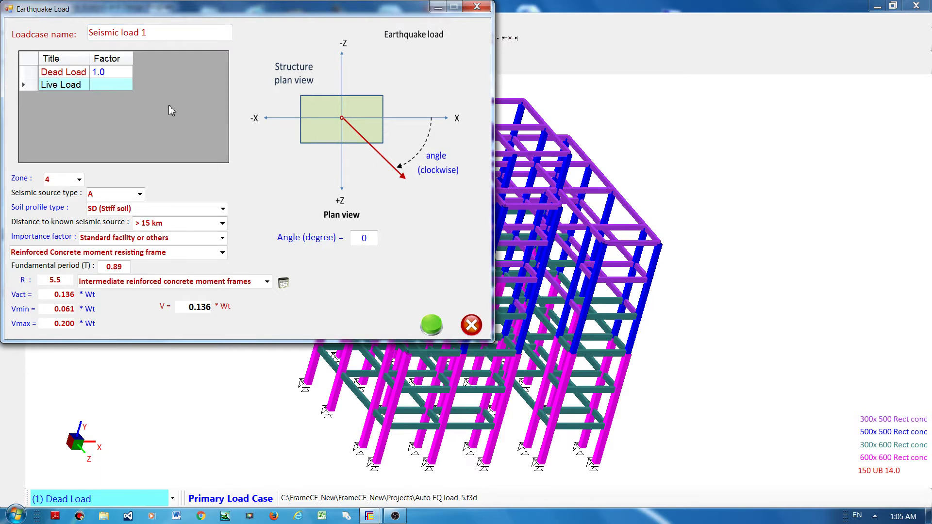
pyautogui.write('0')
pyautogui.write('.20')
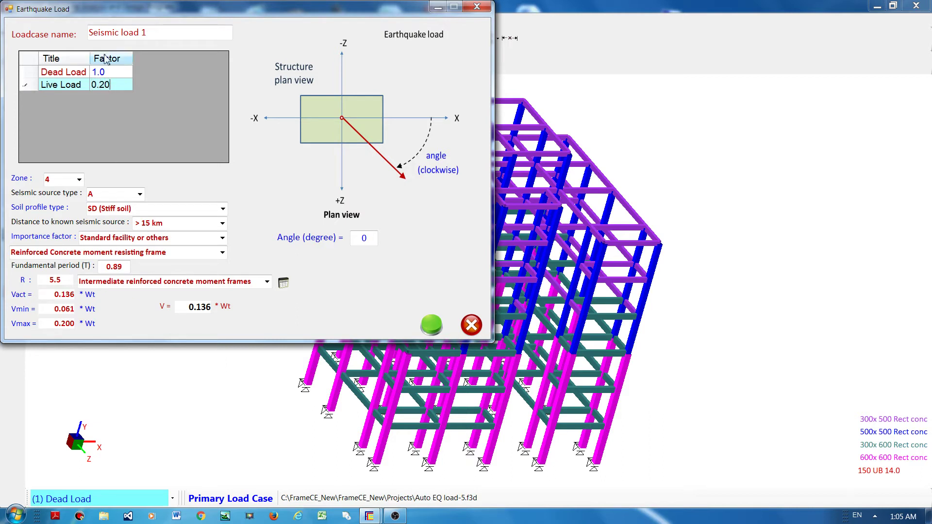
pyautogui.click(115, 72)
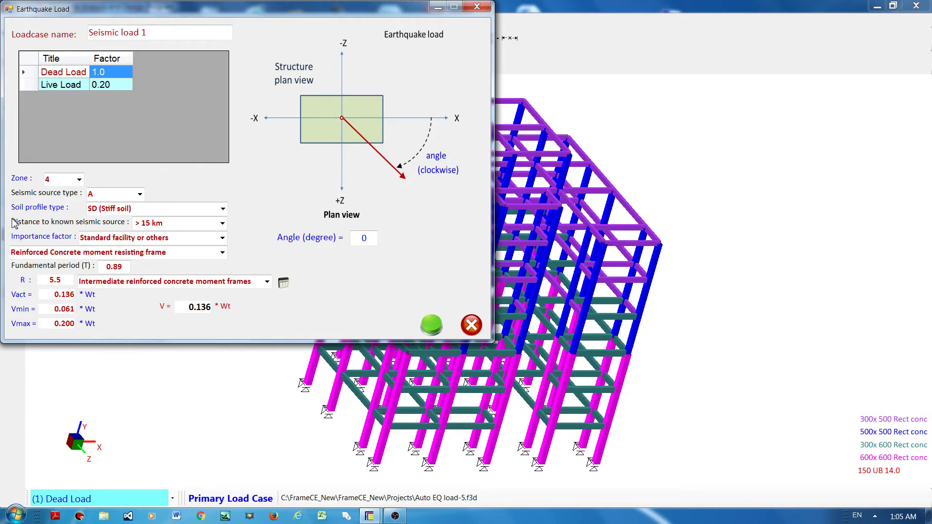
# - Keep seismic zone 4 and source type A, and set soil profile SC (very dense soil/soft rock)
pyautogui.click(80, 183)
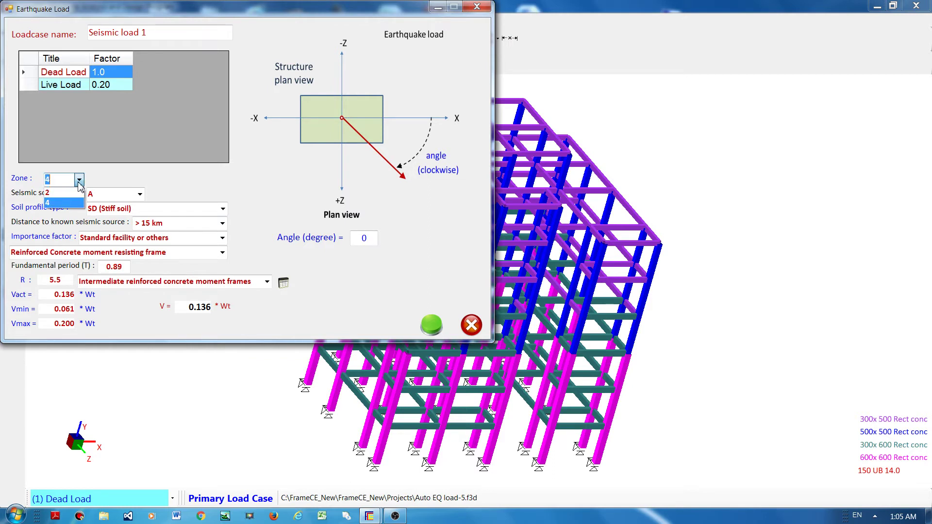
pyautogui.click(60, 202)
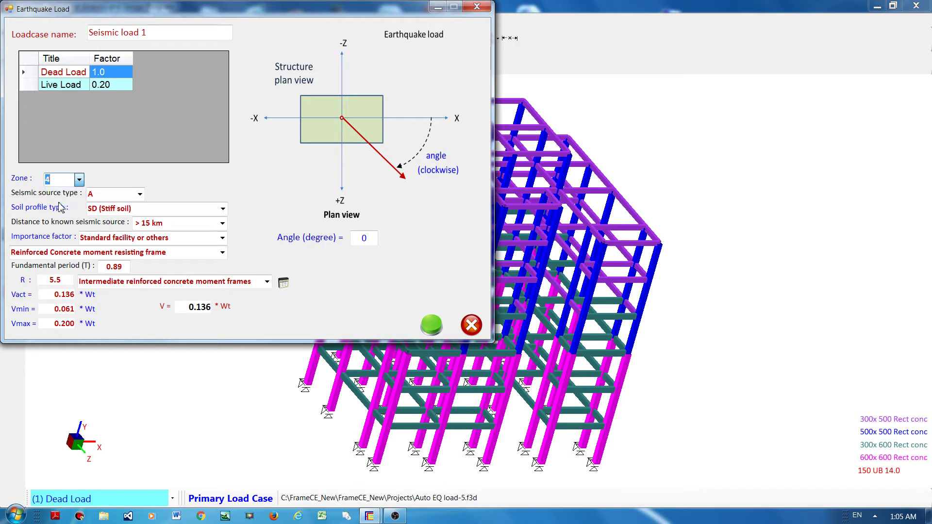
pyautogui.click(139, 195)
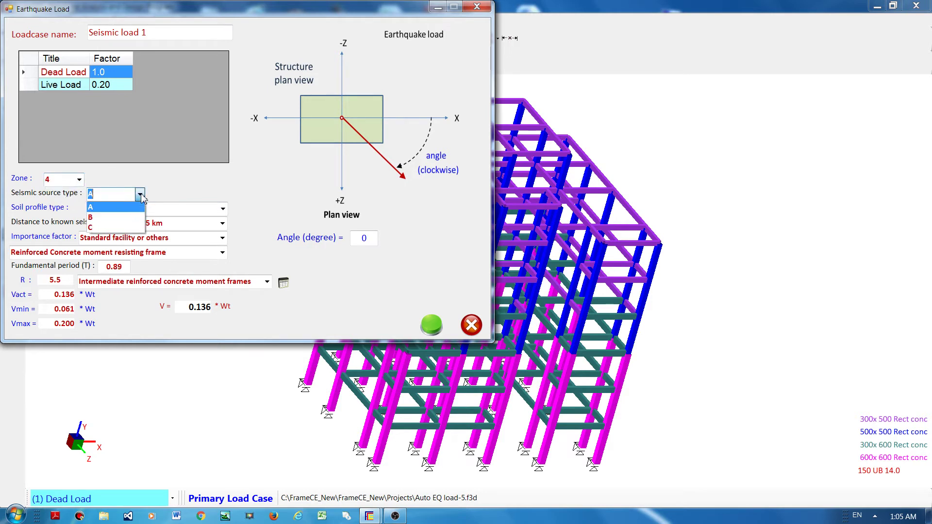
pyautogui.click(113, 212)
pyautogui.click(223, 209)
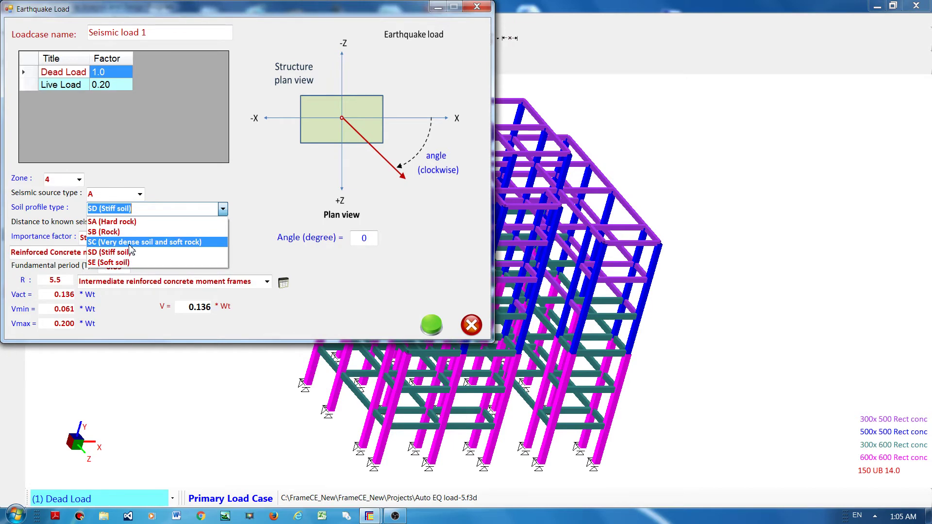
pyautogui.click(130, 245)
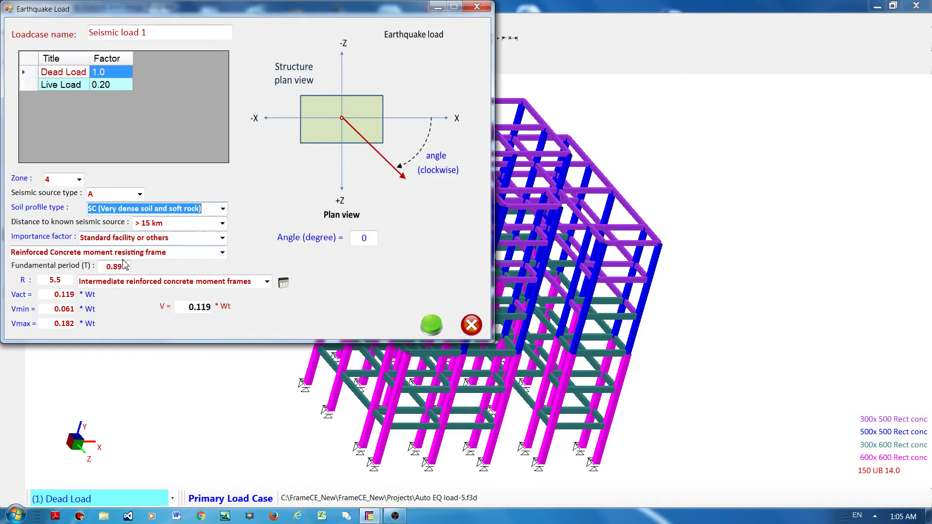
# - Set the seismic source distance to 10 km and keep the standard facility importance factor
pyautogui.click(223, 225)
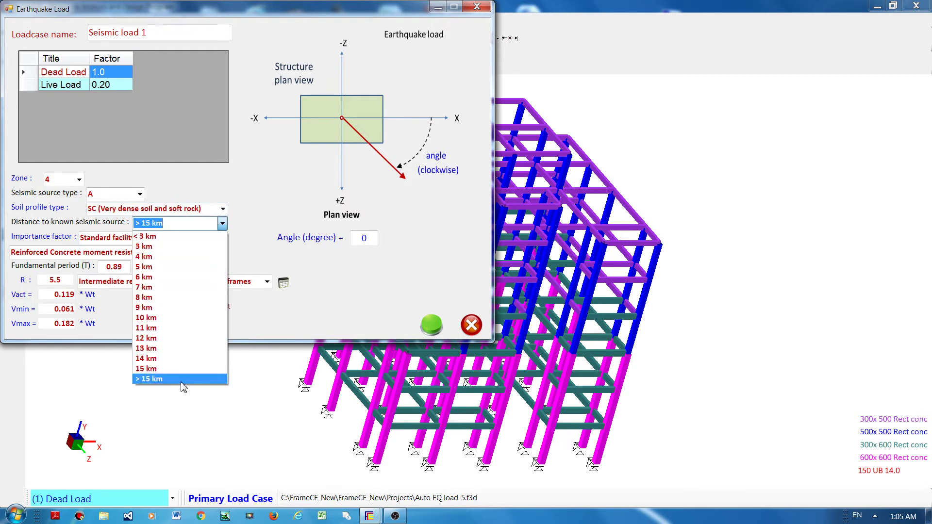
pyautogui.click(150, 318)
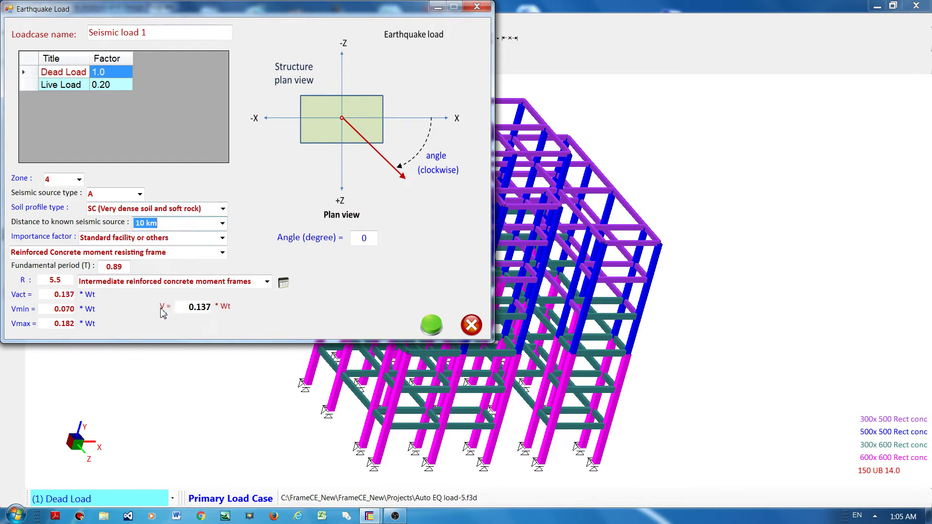
pyautogui.click(222, 240)
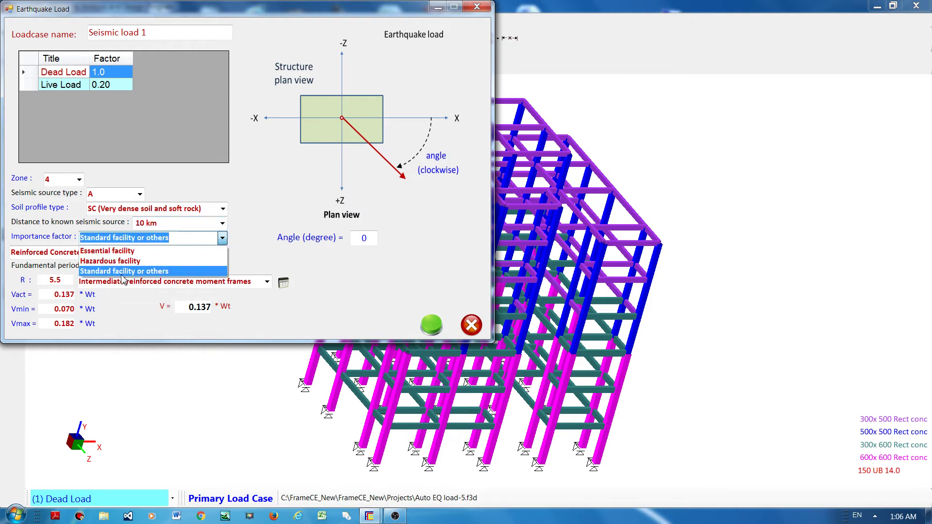
pyautogui.click(121, 272)
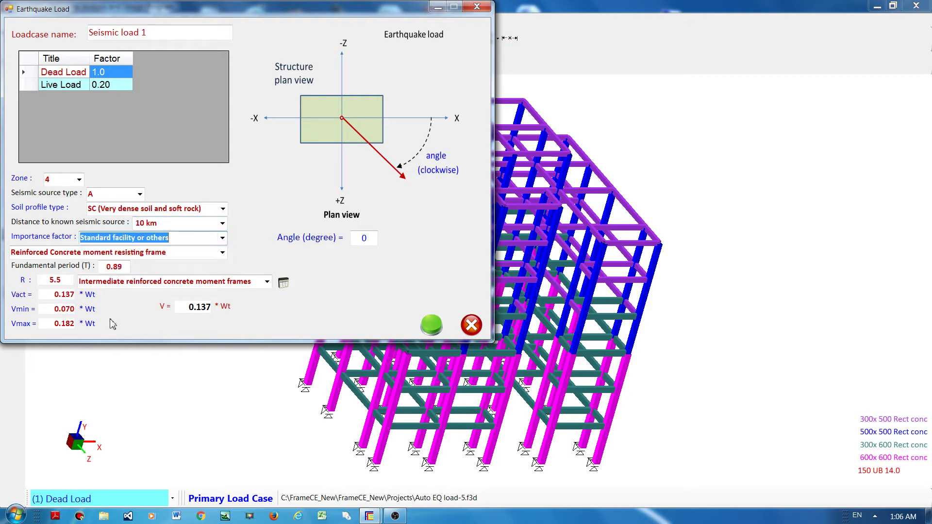
pyautogui.click(223, 253)
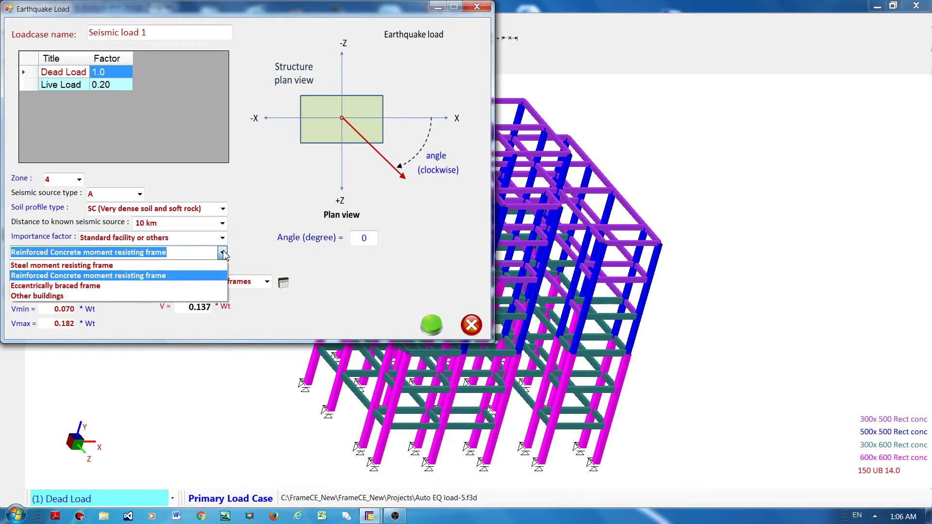
# - Keep the reinforced concrete moment frame system, choosing Ordinary reinforced concrete moment frames (R 3.5)
pyautogui.click(222, 253)
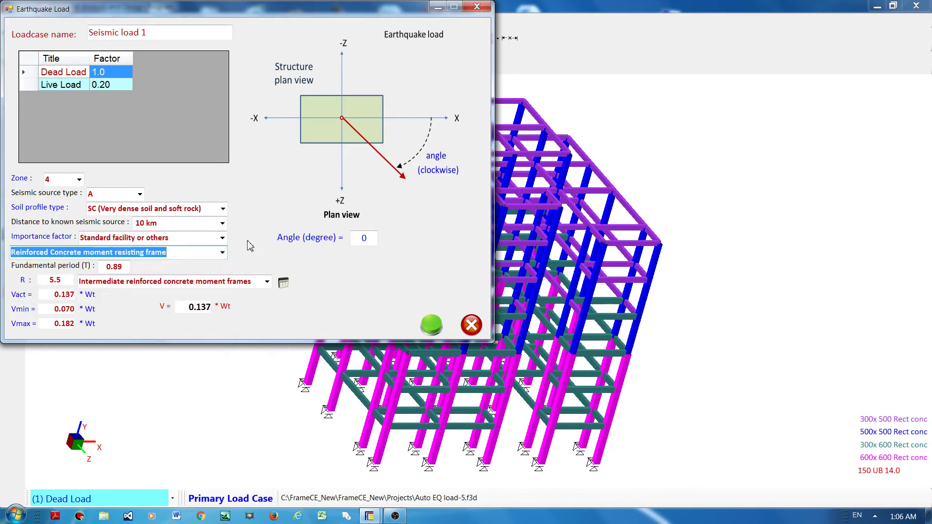
pyautogui.click(223, 252)
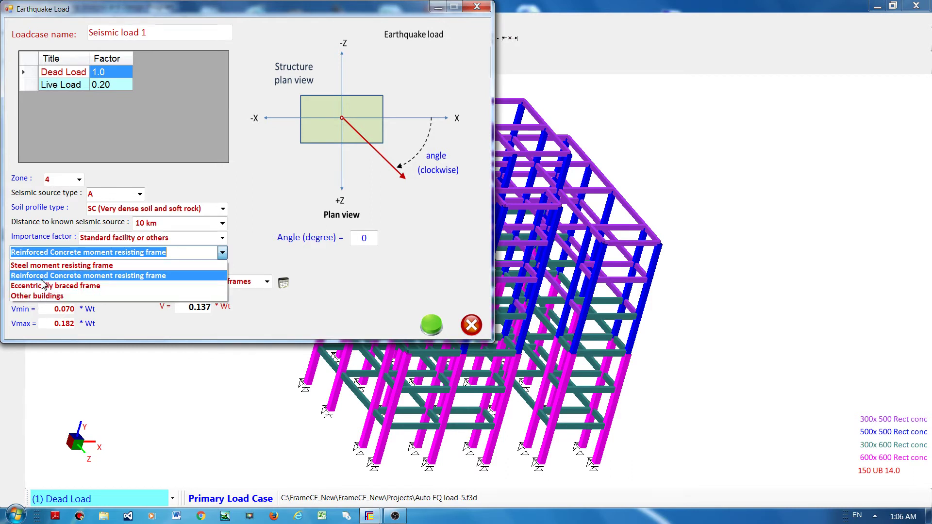
pyautogui.click(42, 280)
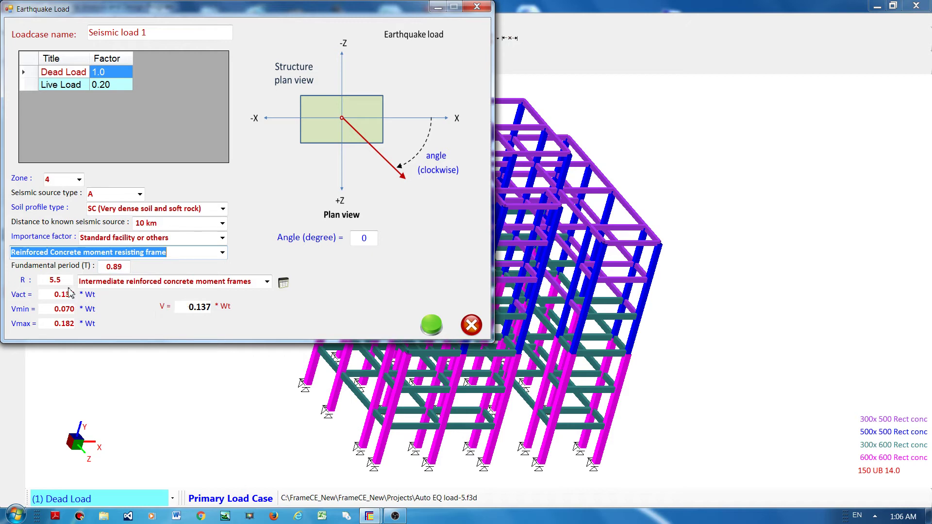
pyautogui.moveTo(64, 295)
pyautogui.click(267, 281)
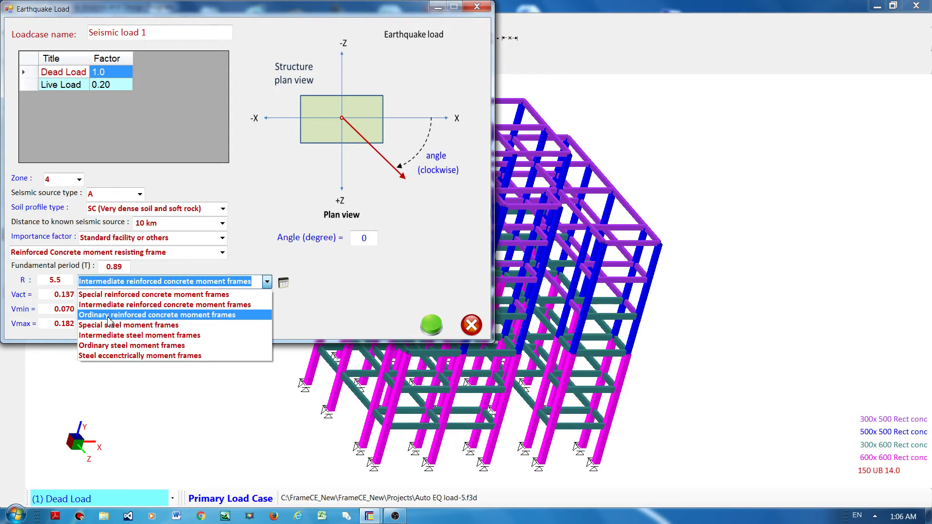
pyautogui.click(108, 319)
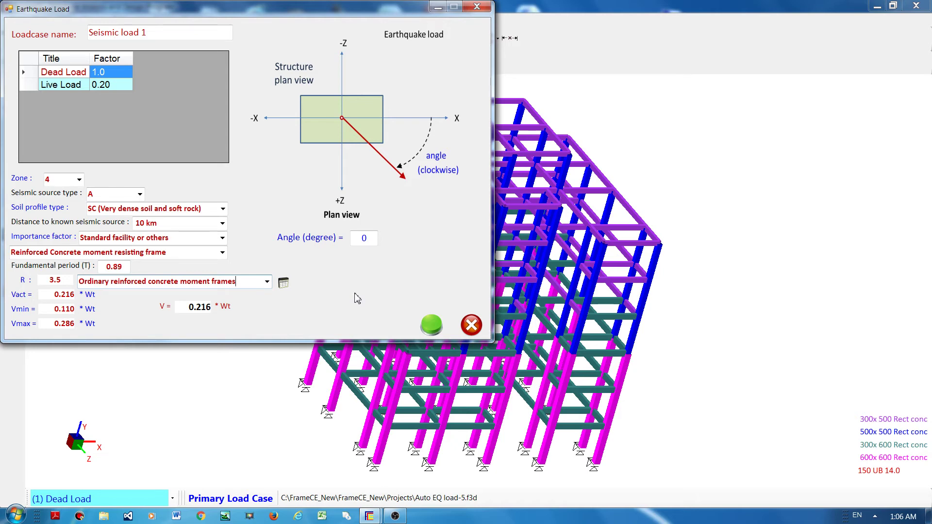
pyautogui.click(373, 239)
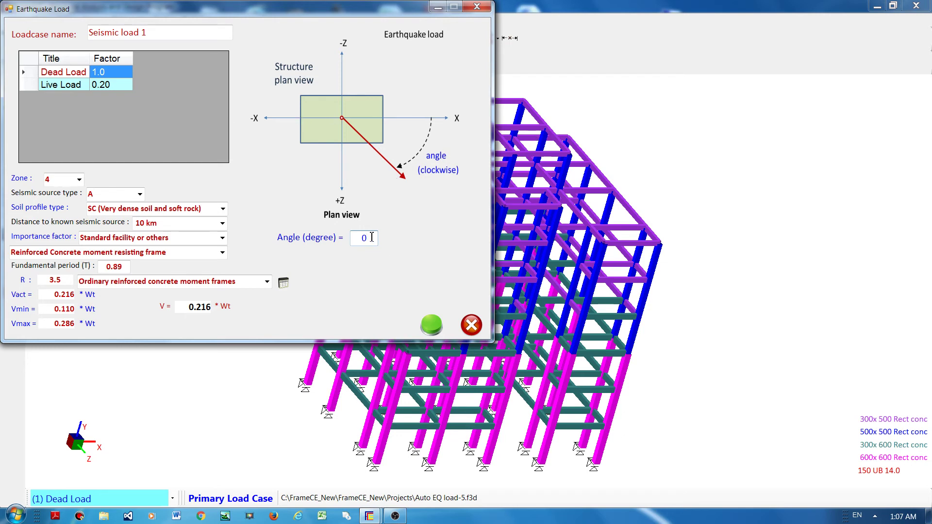
# - Replace the angle with 90° and generate Seismic load 1's lateral kN loads
pyautogui.moveTo(372, 237); pyautogui.dragTo(329, 243)
pyautogui.write('90')
pyautogui.click(434, 331)
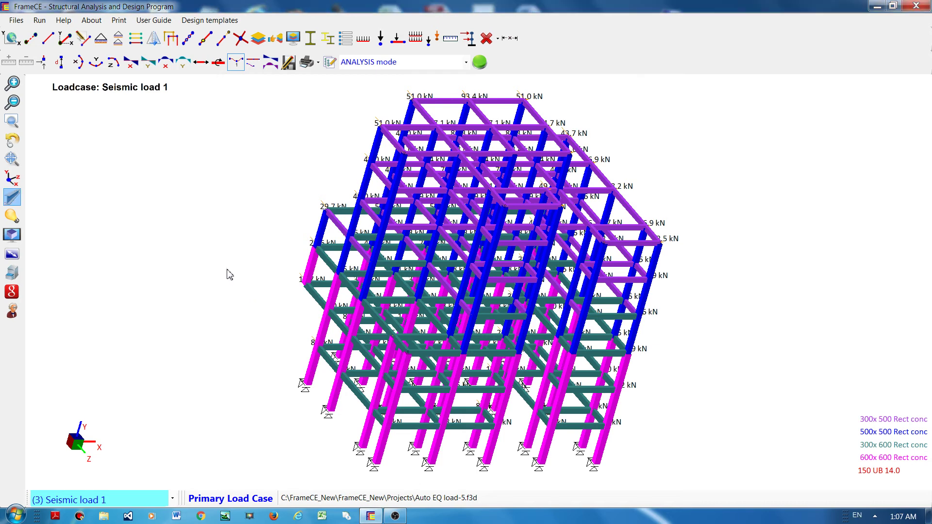
# - Switch the frame to wireframe display and reopen the earthquake load dialog
pyautogui.click(198, 268)
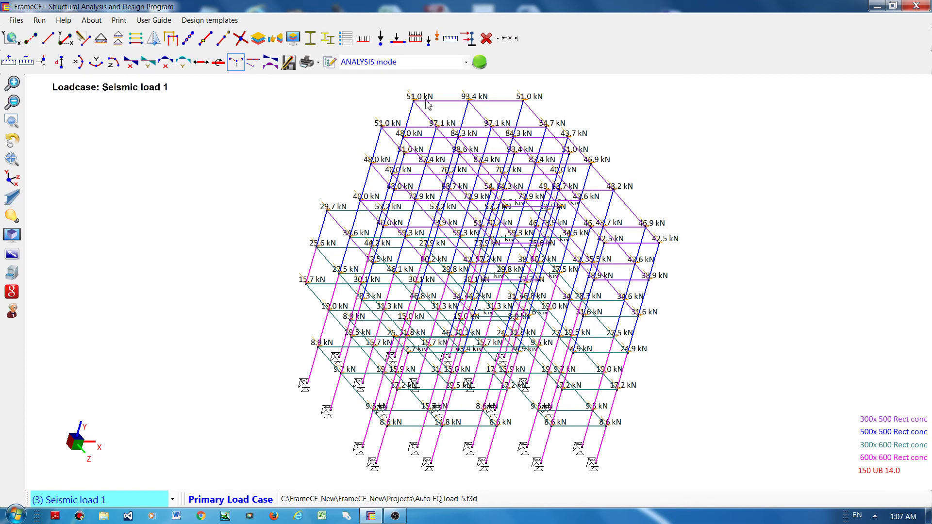
pyautogui.click(470, 39)
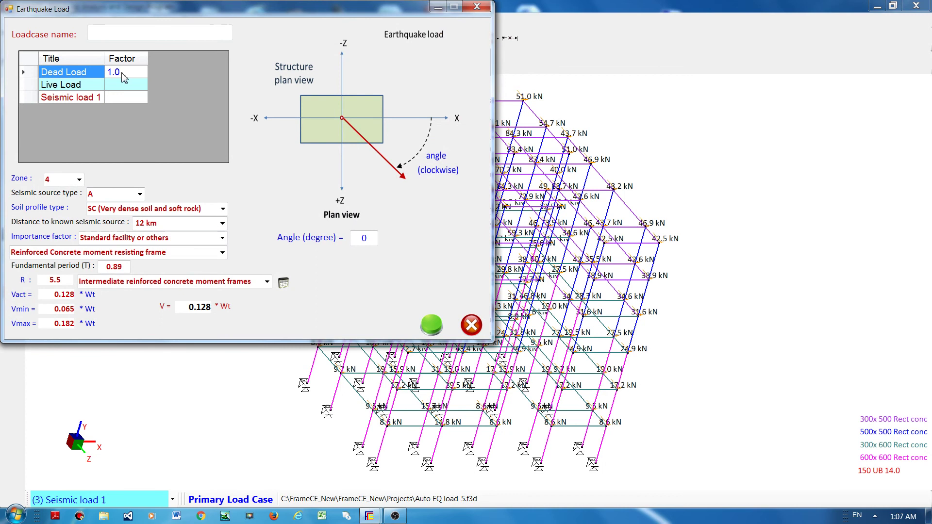
# - Name the second case 'Seismic load 2', fixing a typo, and select the angle value for 0°
pyautogui.click(124, 34)
pyautogui.write('zs')
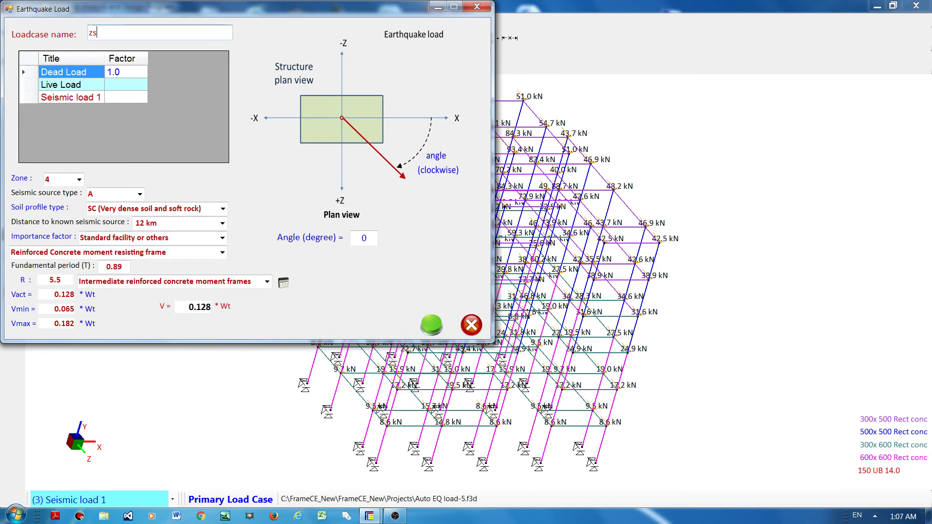
pyautogui.press('BackSpace')
pyautogui.press('BackSpace')
pyautogui.write('Sei')
pyautogui.write('smic load ')
pyautogui.write('2')
pyautogui.doubleClick(362, 237)
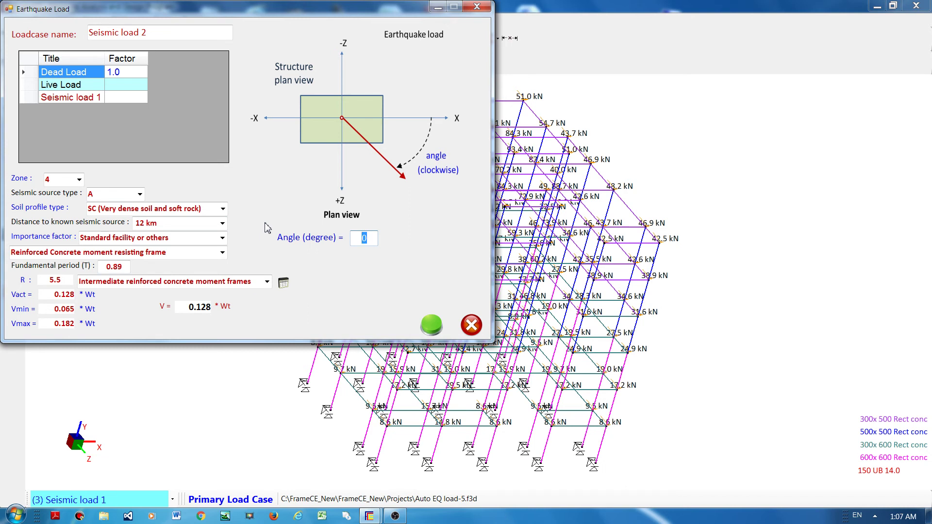
pyautogui.write('0')
# - Generate Seismic load 2 at 0°, making it the current load case with its kN loads
pyautogui.click(430, 328)
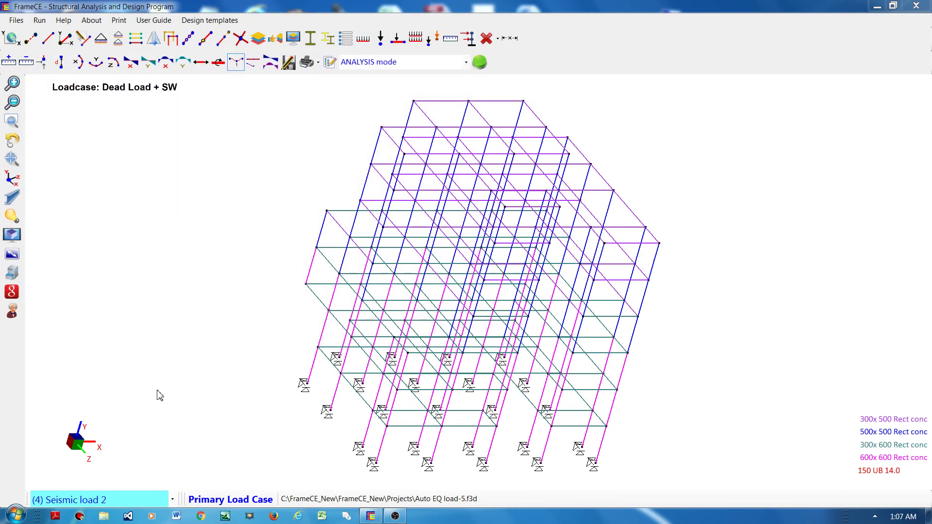